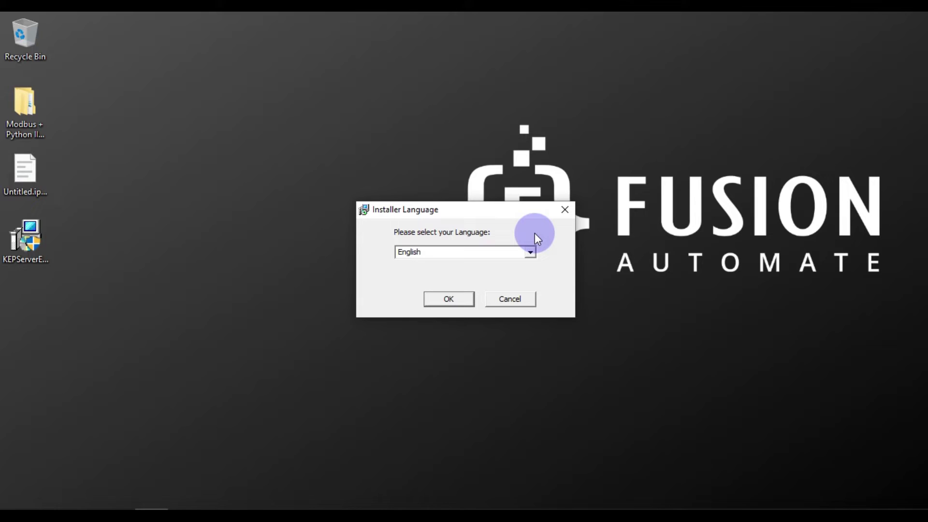
# - Choose English as the installer language and proceed to the setup wizard
pyautogui.click(529, 251)
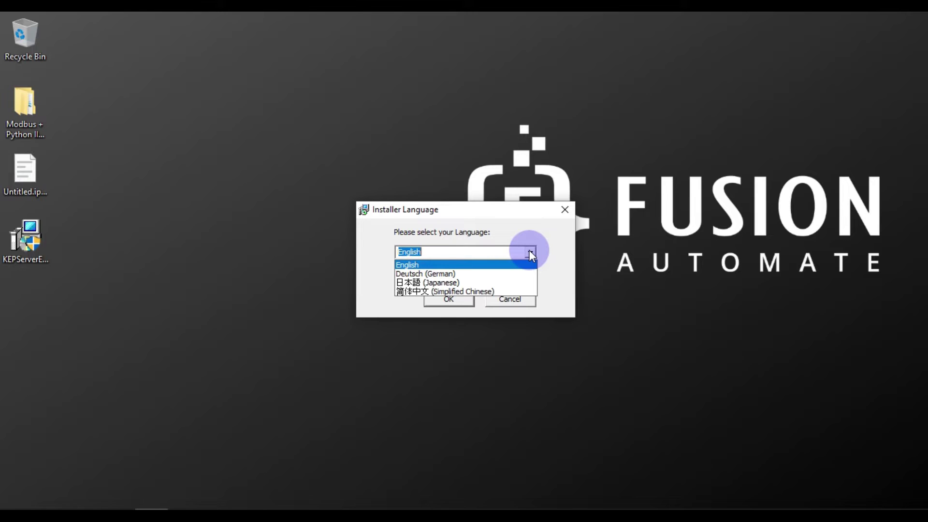
pyautogui.click(532, 253)
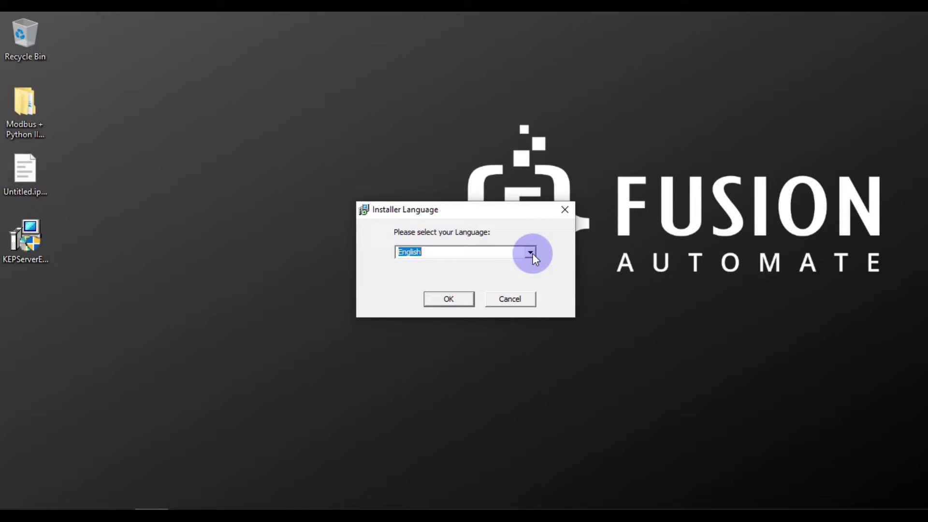
pyautogui.click(457, 301)
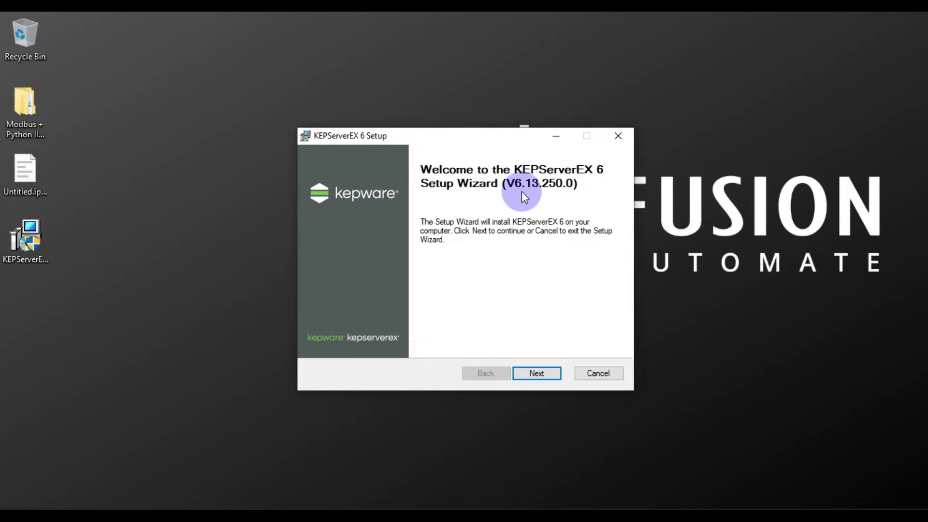
# - Start the KEPServerEX 6 setup and accept the PTC Customer Agreement
pyautogui.click(550, 372)
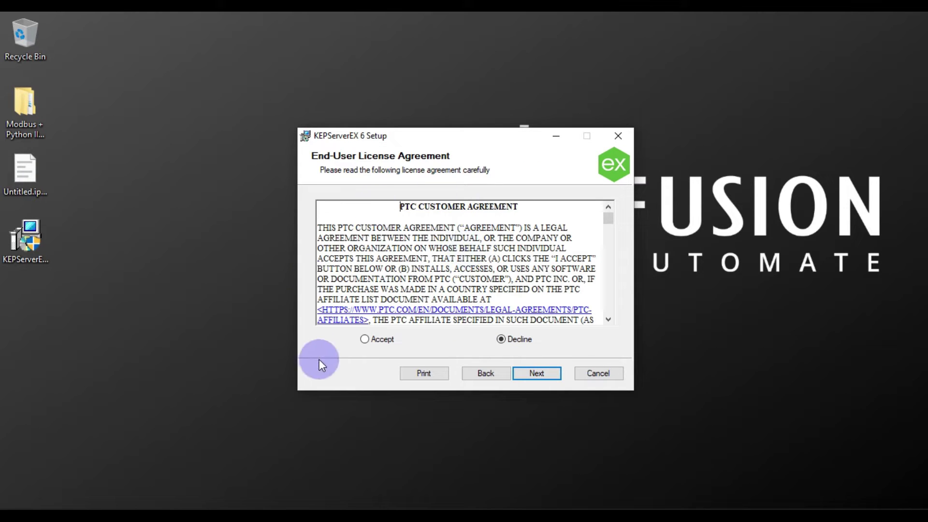
pyautogui.click(376, 341)
pyautogui.click(537, 374)
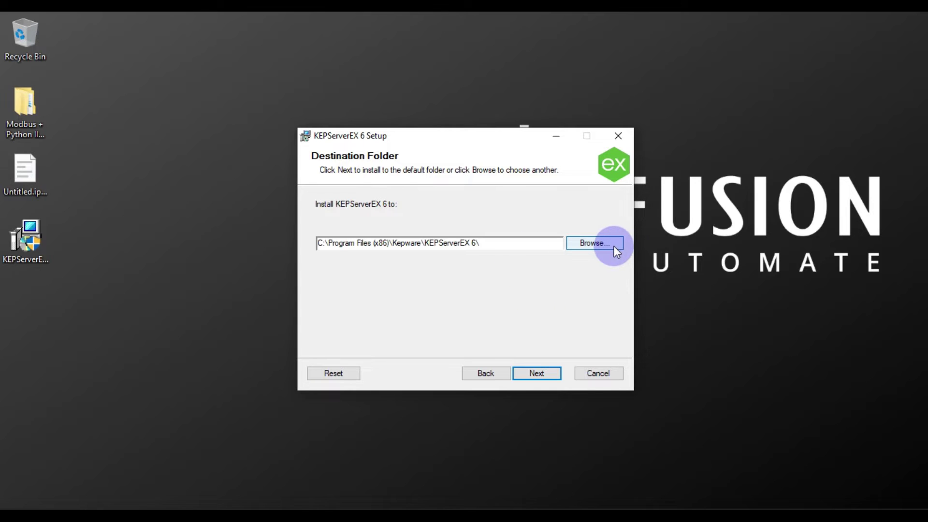
# - Accept the default destination folder C:\Program Files (x86)\Kepware\KEPServerEX 6\ and the application data folder C:\ProgramData\
pyautogui.moveTo(519, 245); pyautogui.dragTo(261, 244)
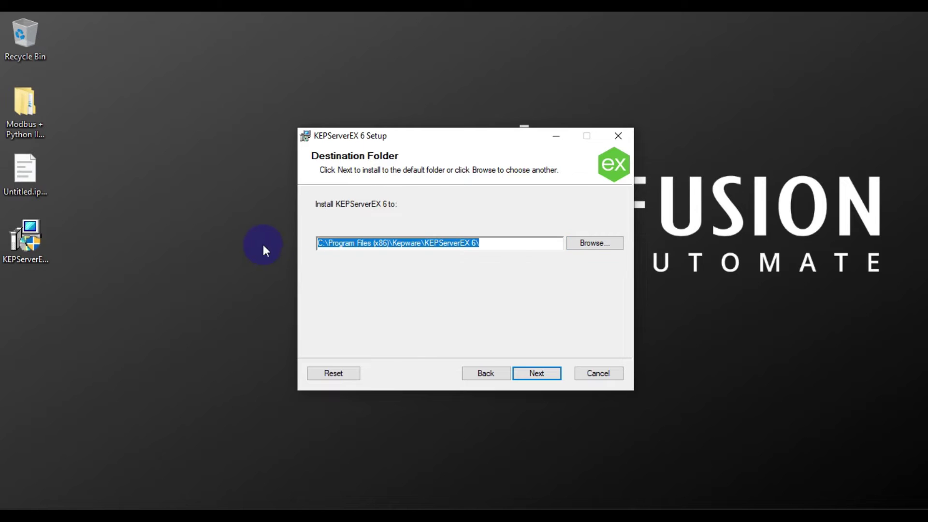
pyautogui.click(545, 371)
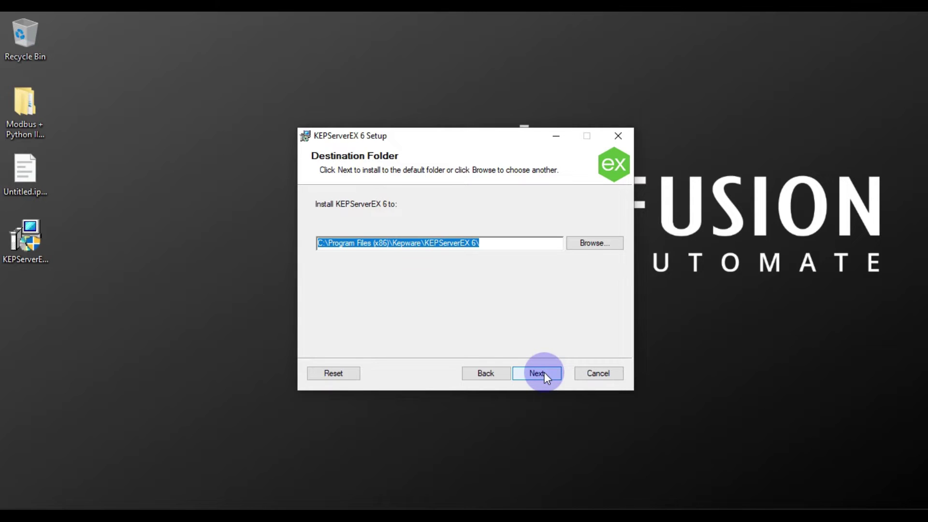
pyautogui.click(545, 373)
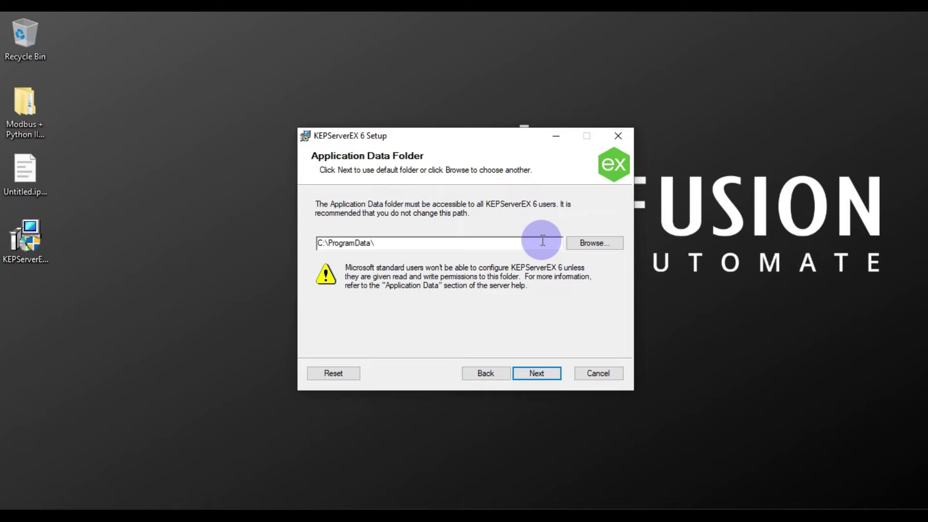
pyautogui.click(544, 371)
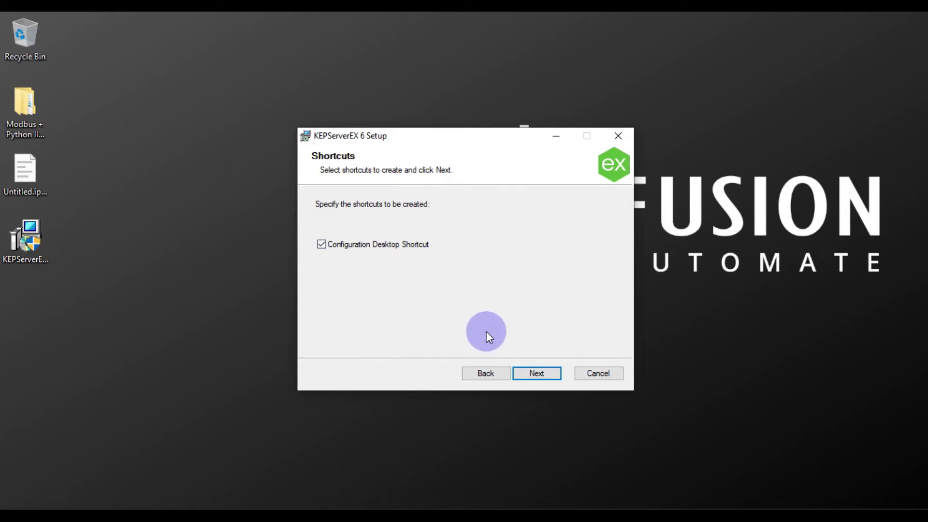
# - Keep the Configuration Desktop Shortcut enabled and choose Typical as the vertical suite
pyautogui.click(549, 374)
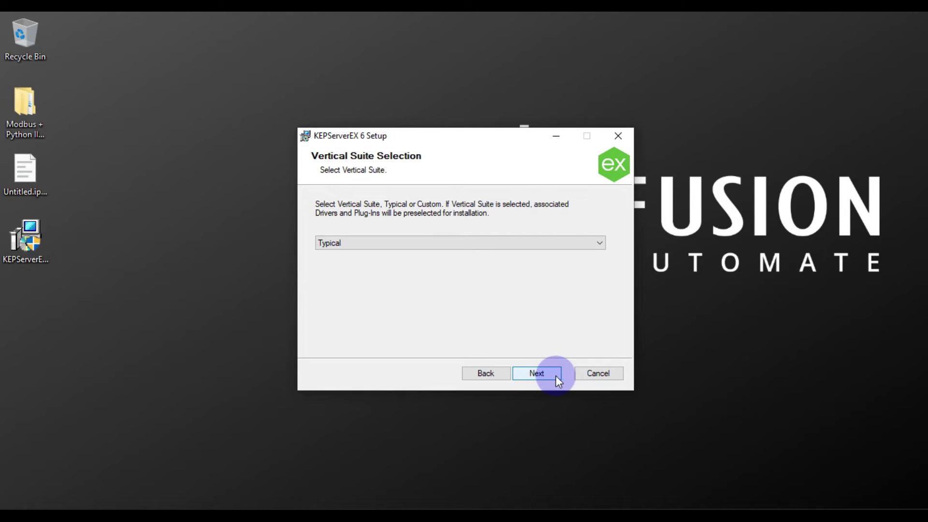
pyautogui.click(477, 245)
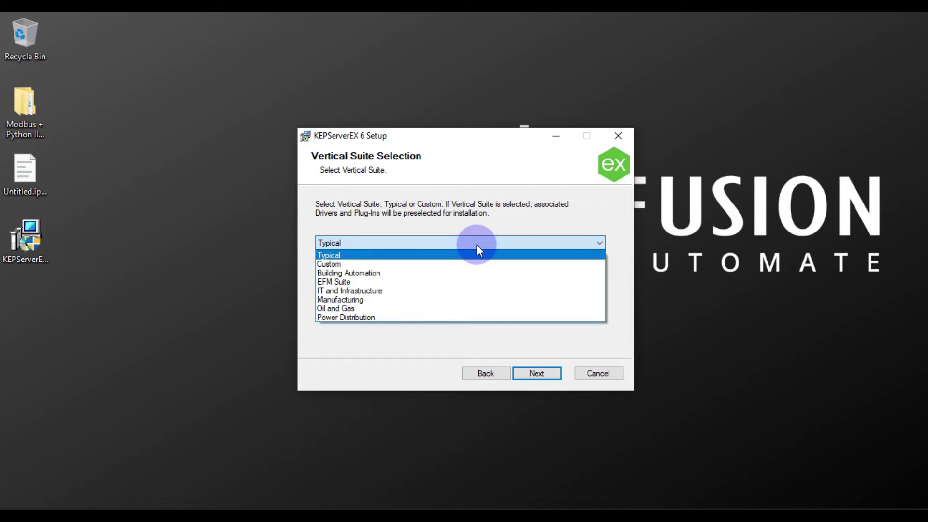
pyautogui.click(446, 255)
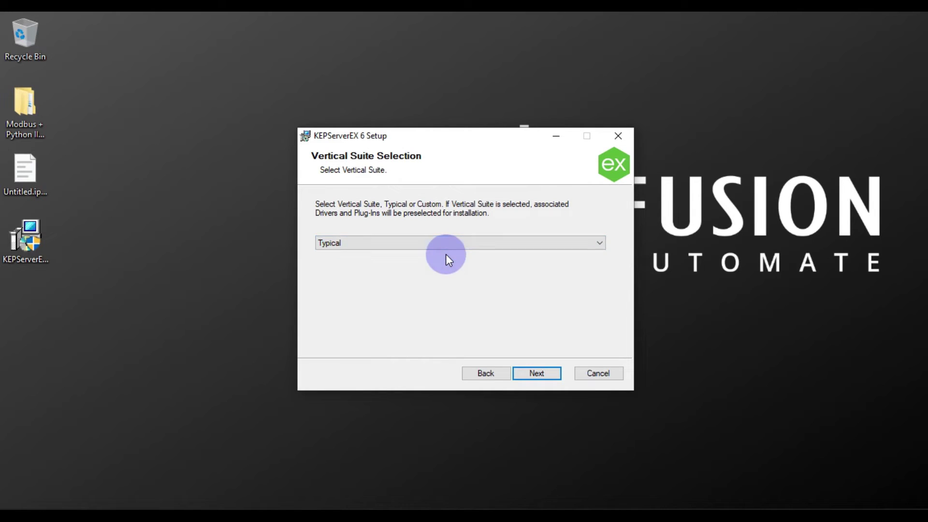
pyautogui.click(542, 377)
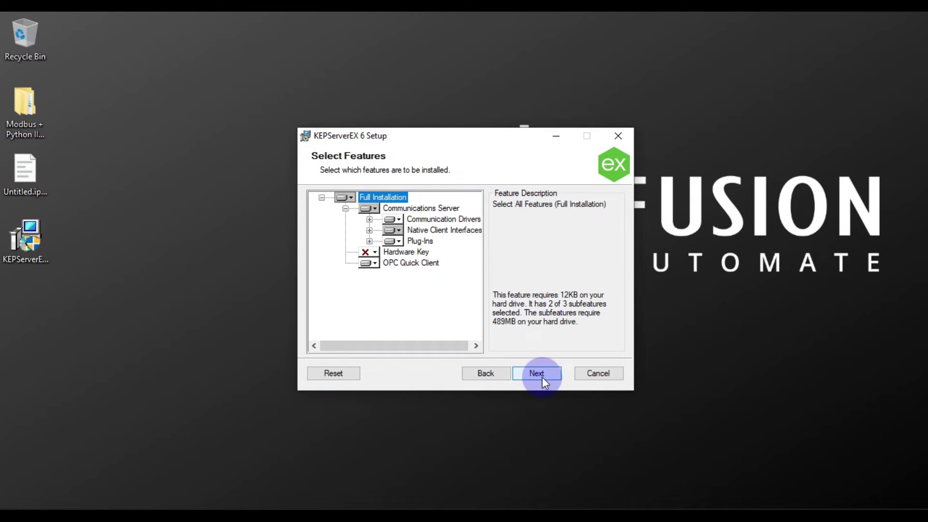
# - Examine the installable communication drivers, native client interfaces and plug-ins in the feature tree
pyautogui.click(369, 219)
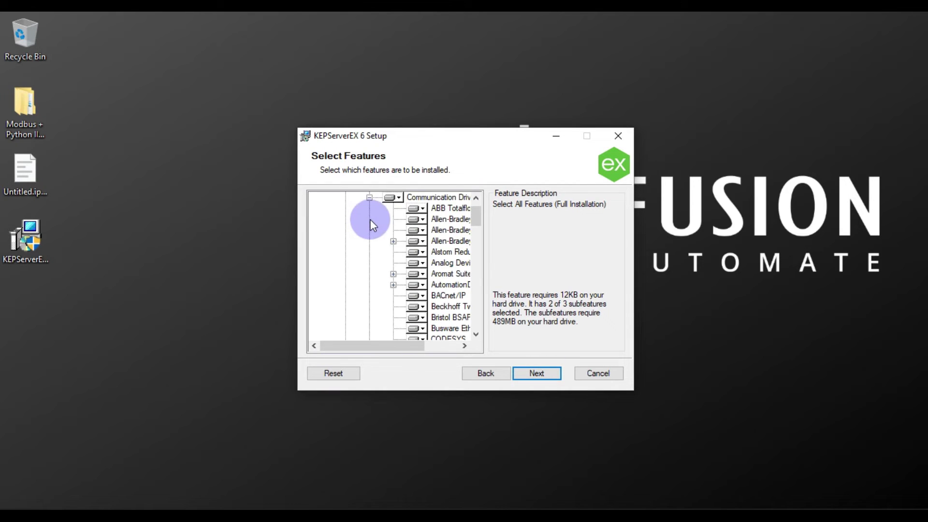
pyautogui.scroll(-15, 393, 247)
pyautogui.scroll(-5, 390, 281)
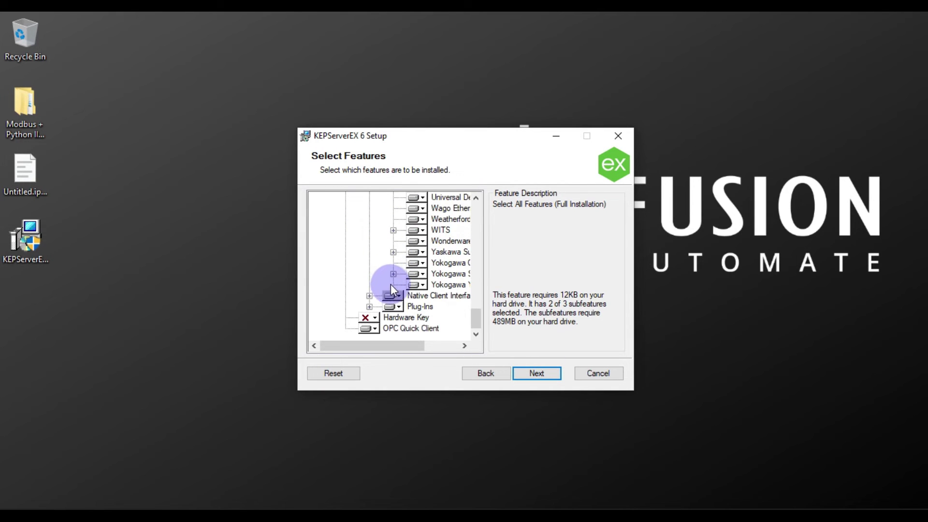
pyautogui.click(369, 293)
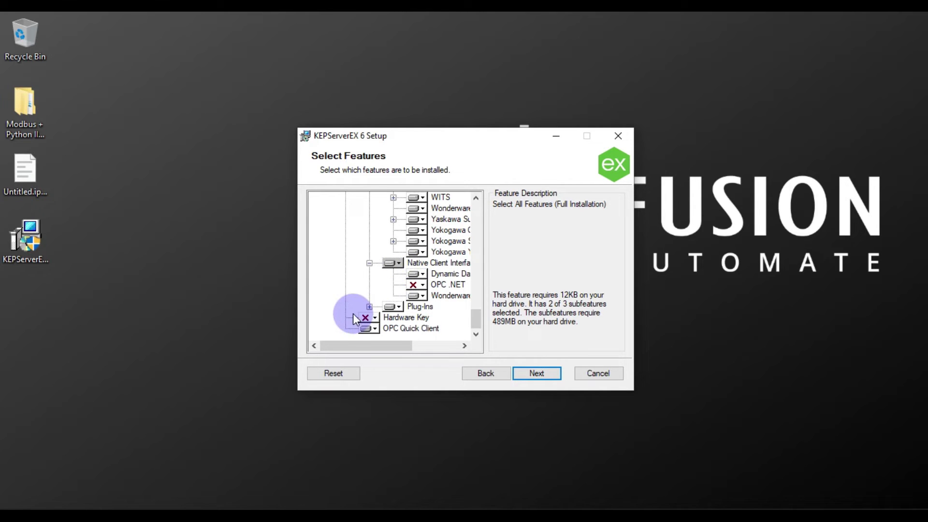
pyautogui.click(369, 307)
pyautogui.scroll(-1, 390, 296)
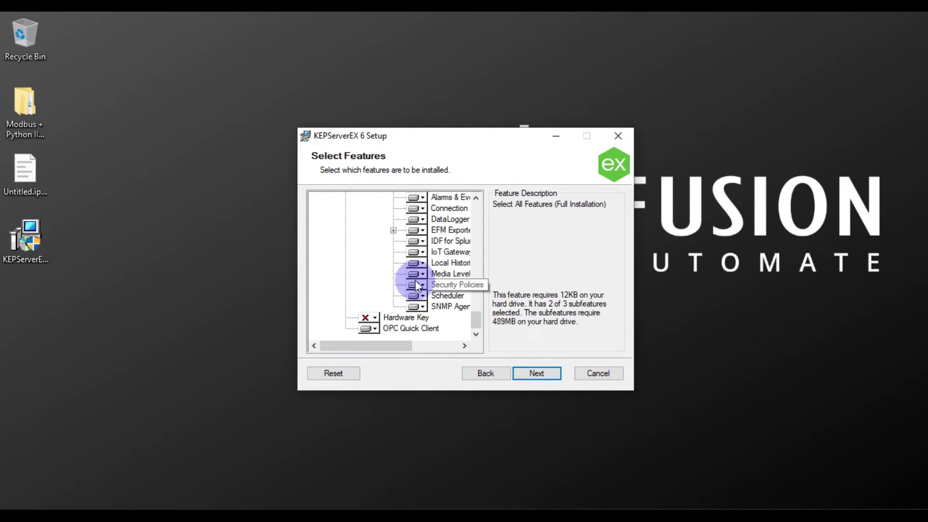
pyautogui.click(393, 231)
pyautogui.scroll(10, 416, 261)
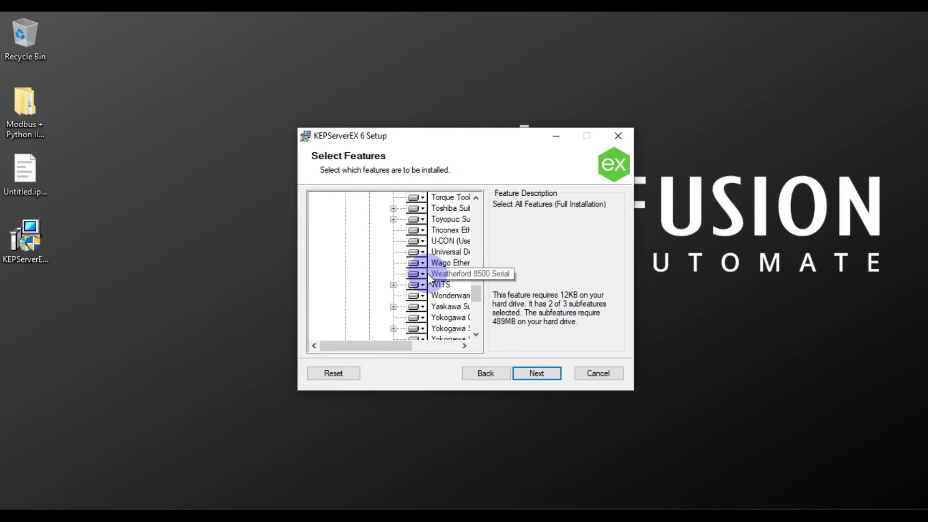
pyautogui.scroll(10, 428, 274)
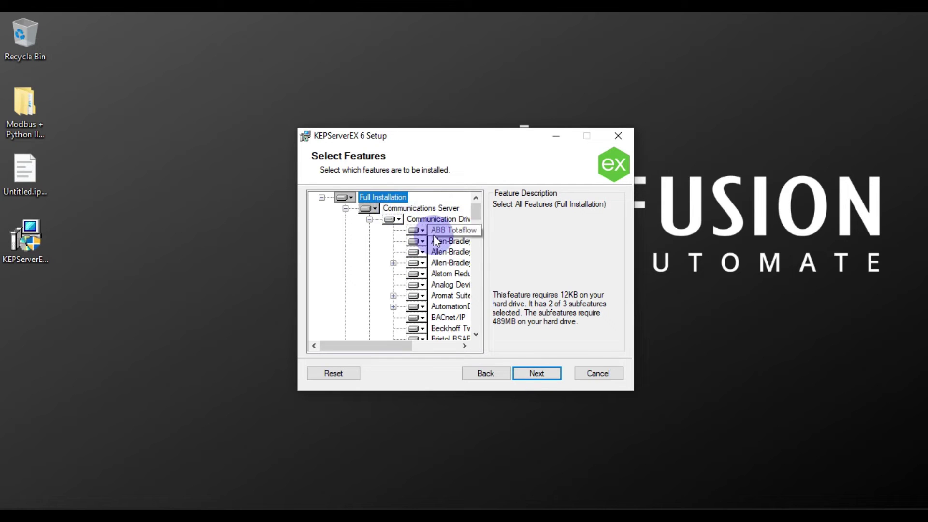
# - Accept the preselected features, review the features with external dependencies, and continue the setup
pyautogui.click(541, 373)
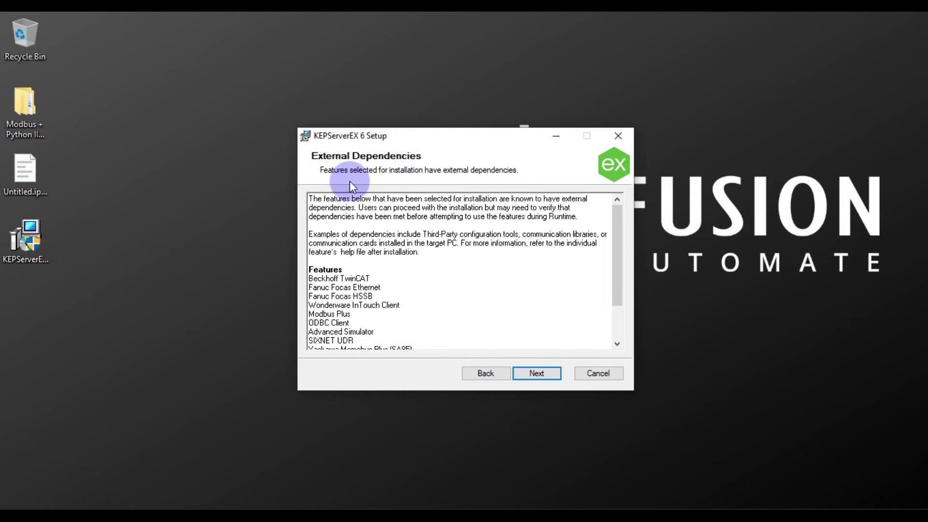
pyautogui.scroll(-2, 342, 256)
pyautogui.moveTo(308, 221); pyautogui.dragTo(436, 339)
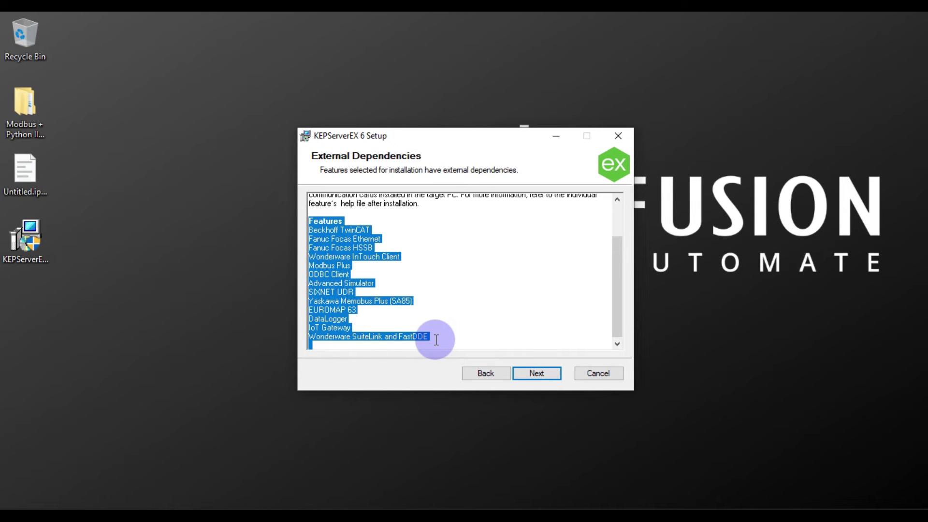
pyautogui.moveTo(430, 338); pyautogui.dragTo(309, 221)
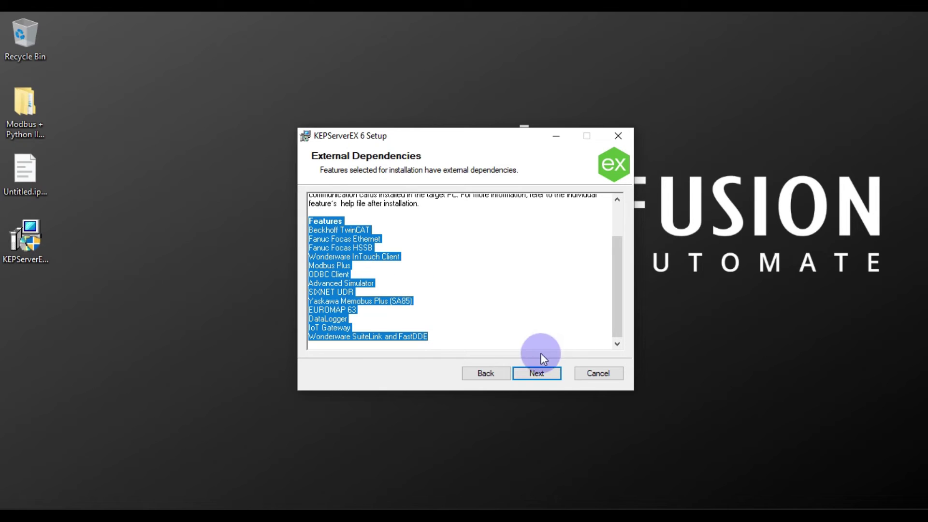
pyautogui.click(548, 372)
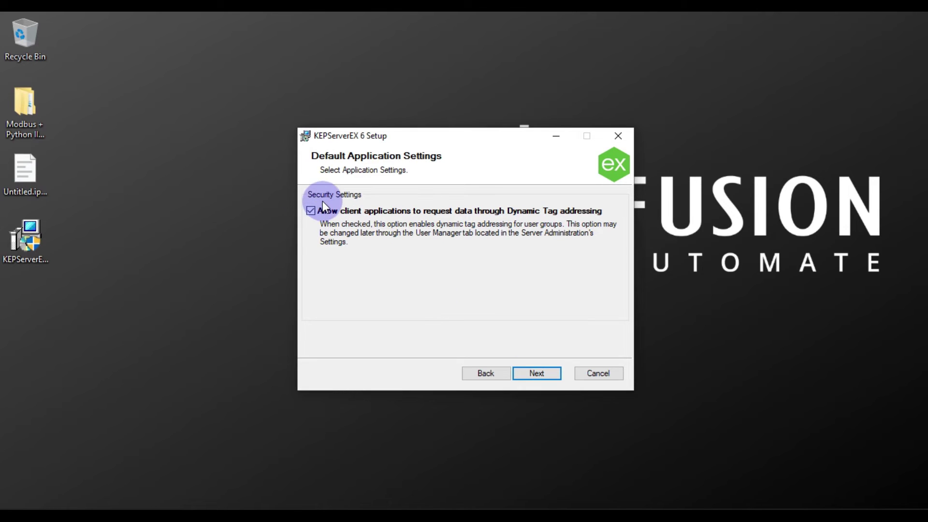
# - Keep Dynamic Tag addressing allowed for client applications and skip setting an Administrator password
pyautogui.click(537, 374)
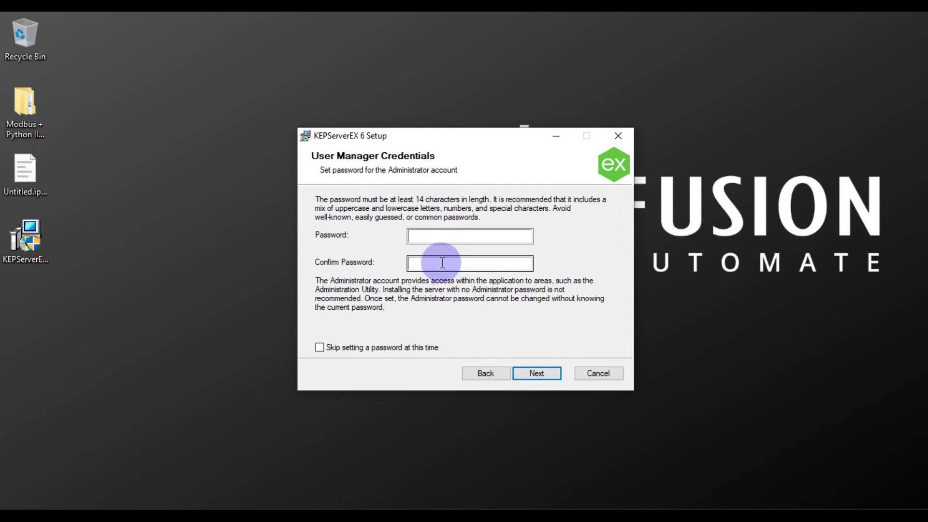
pyautogui.click(349, 348)
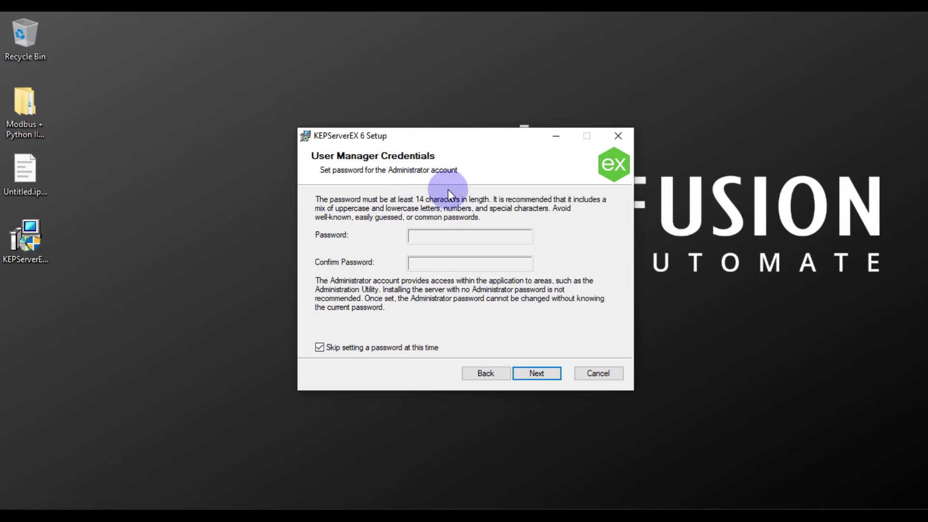
pyautogui.moveTo(451, 139); pyautogui.dragTo(419, 135)
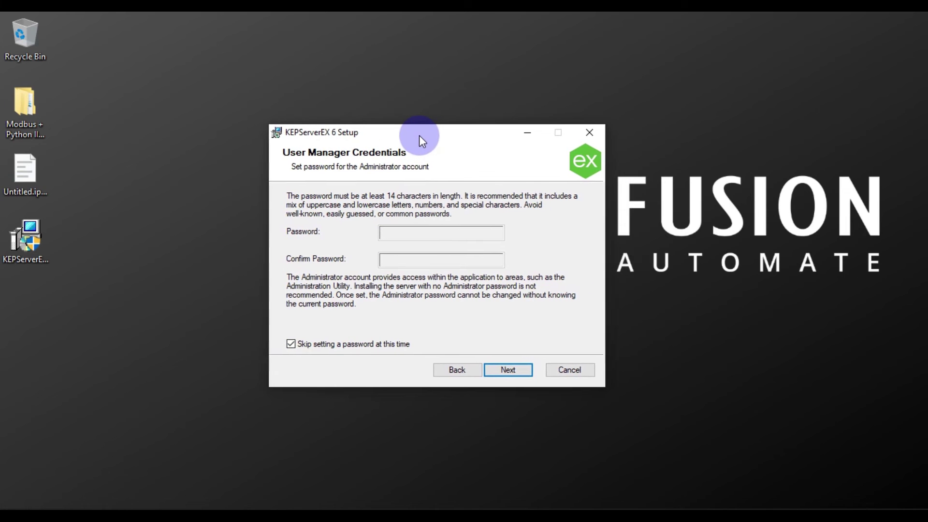
pyautogui.click(501, 371)
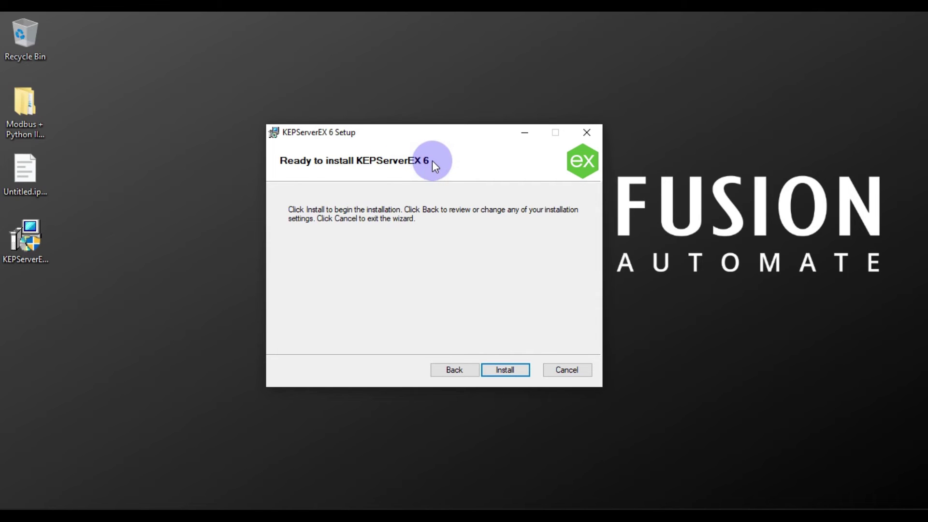
# - Install KEPServerEX 6, check its configuration shortcut on the desktop, and finish the setup wizard
pyautogui.click(505, 371)
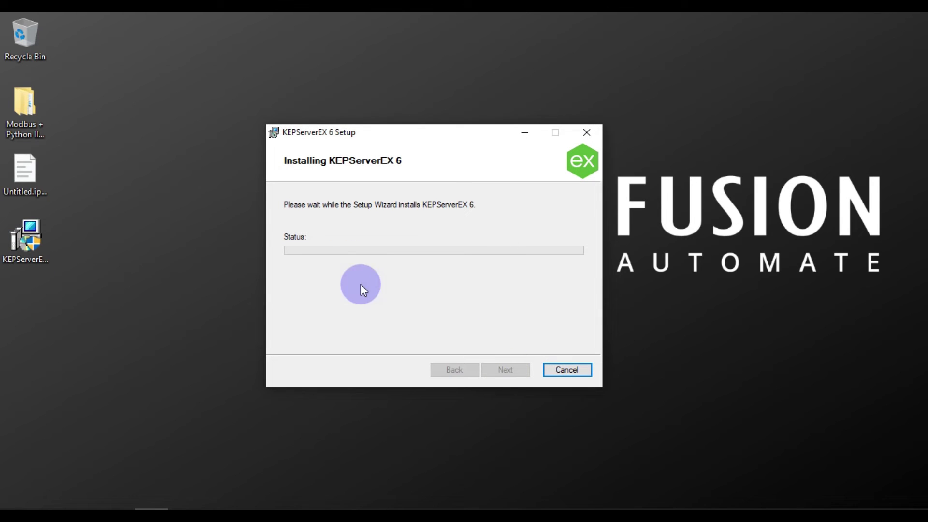
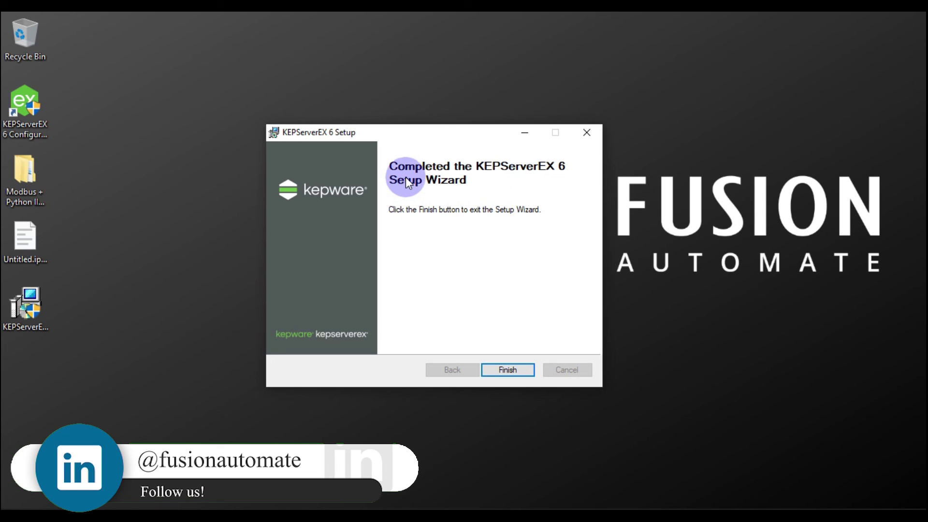
pyautogui.click(28, 102)
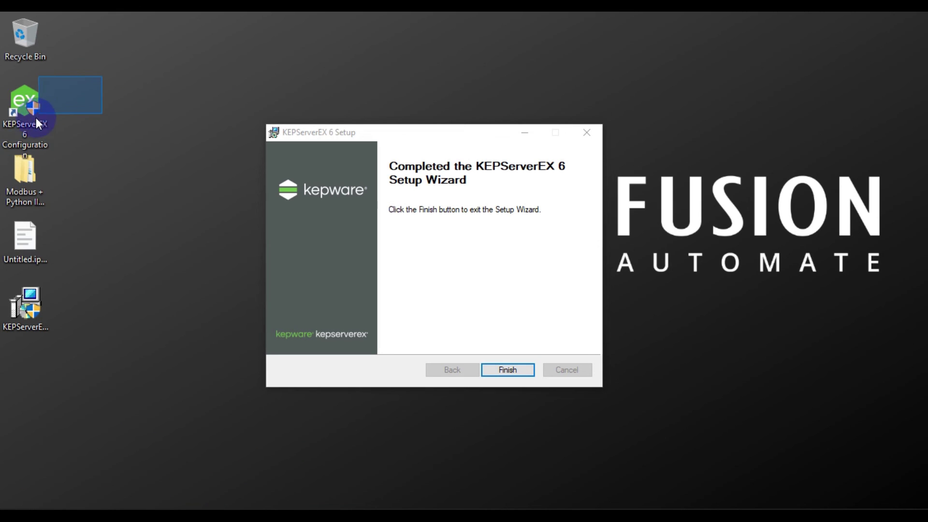
pyautogui.click(30, 123)
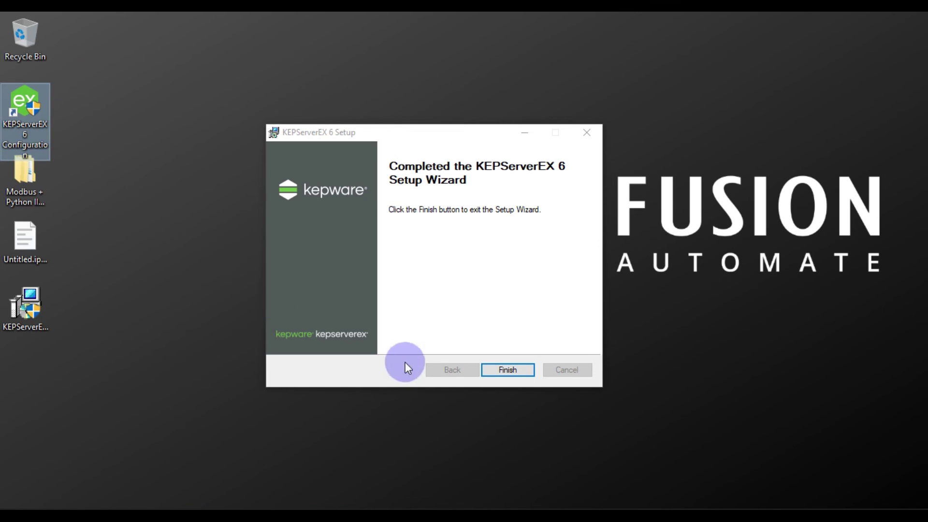
pyautogui.click(524, 371)
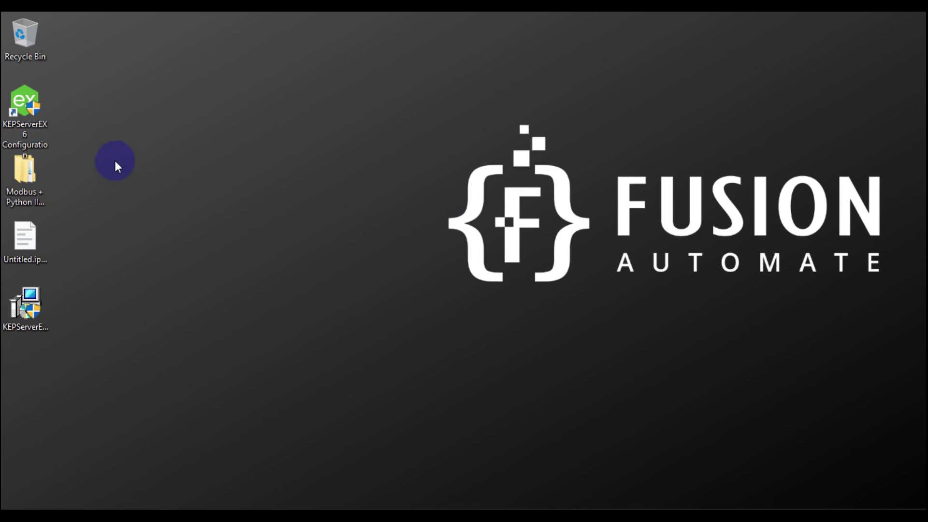
# - Browse the list of installed applications for the KEPServerEX 6 entries
pyautogui.click(17, 511)
pyautogui.scroll(-8, 155, 266)
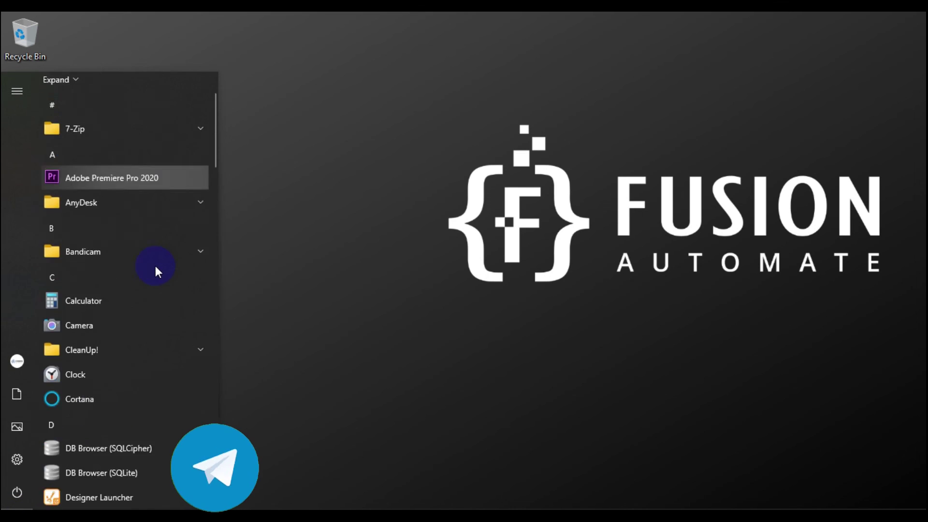